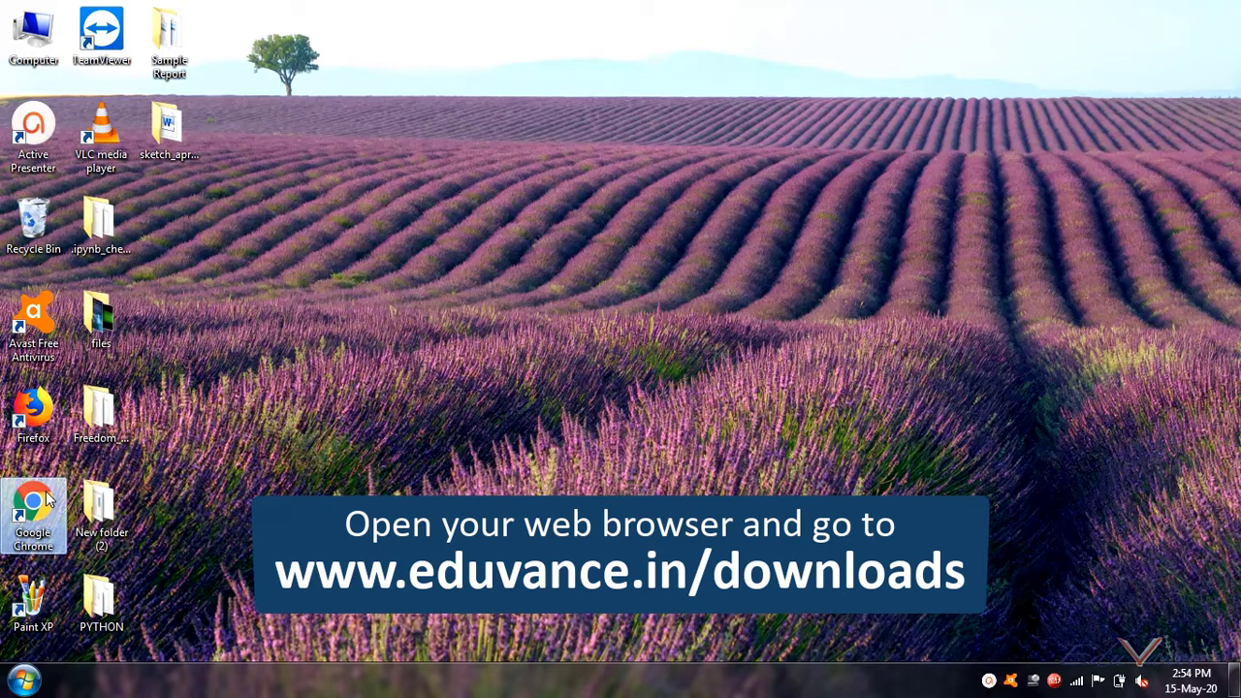
- Open Google Chrome and go to eduvance.in/downloads
double_click(47, 494)
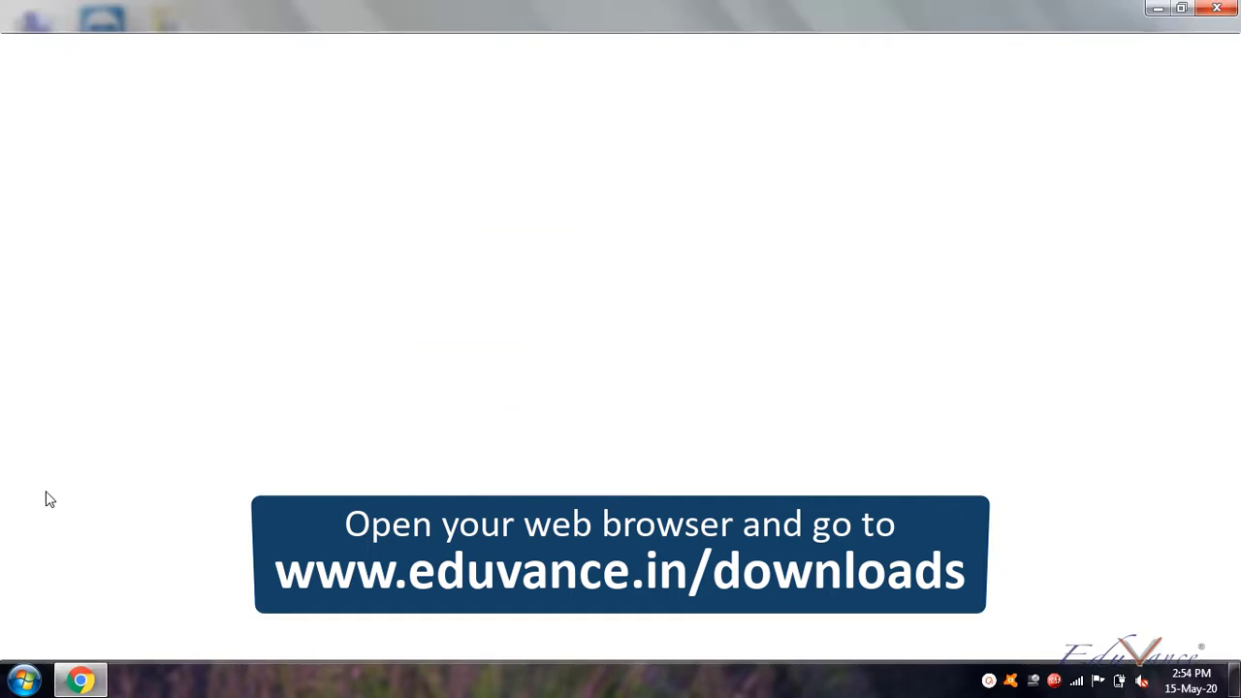
click(423, 47)
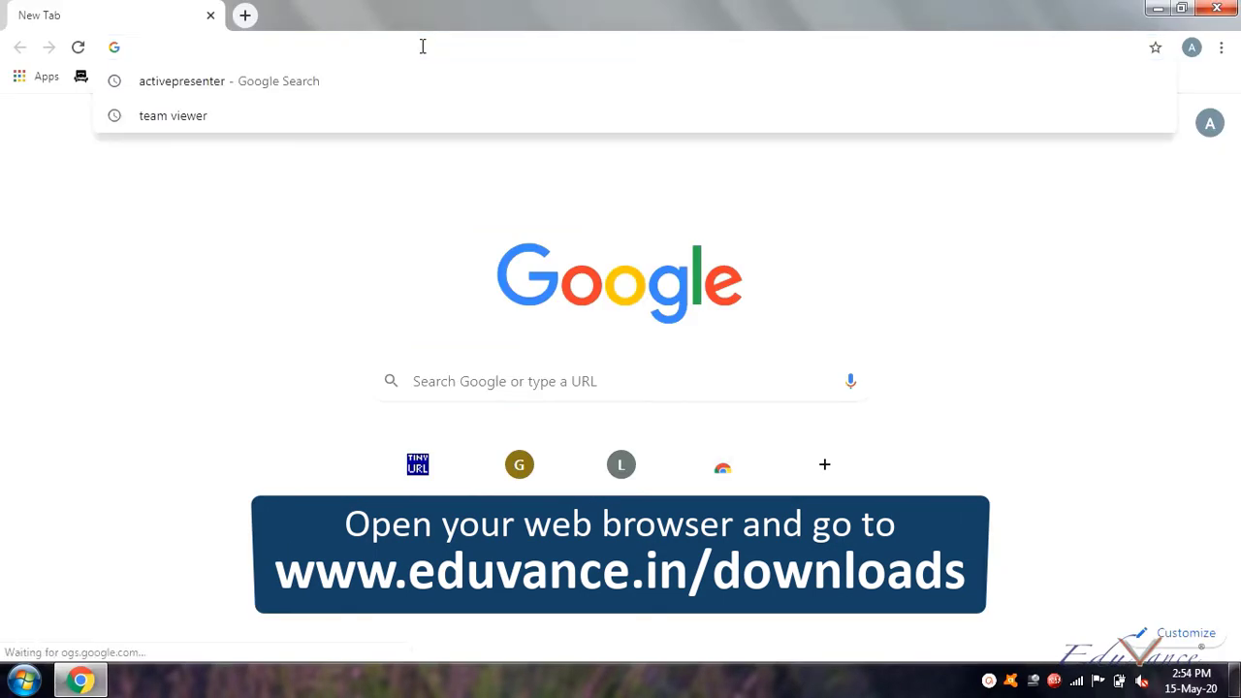
text(eduva)
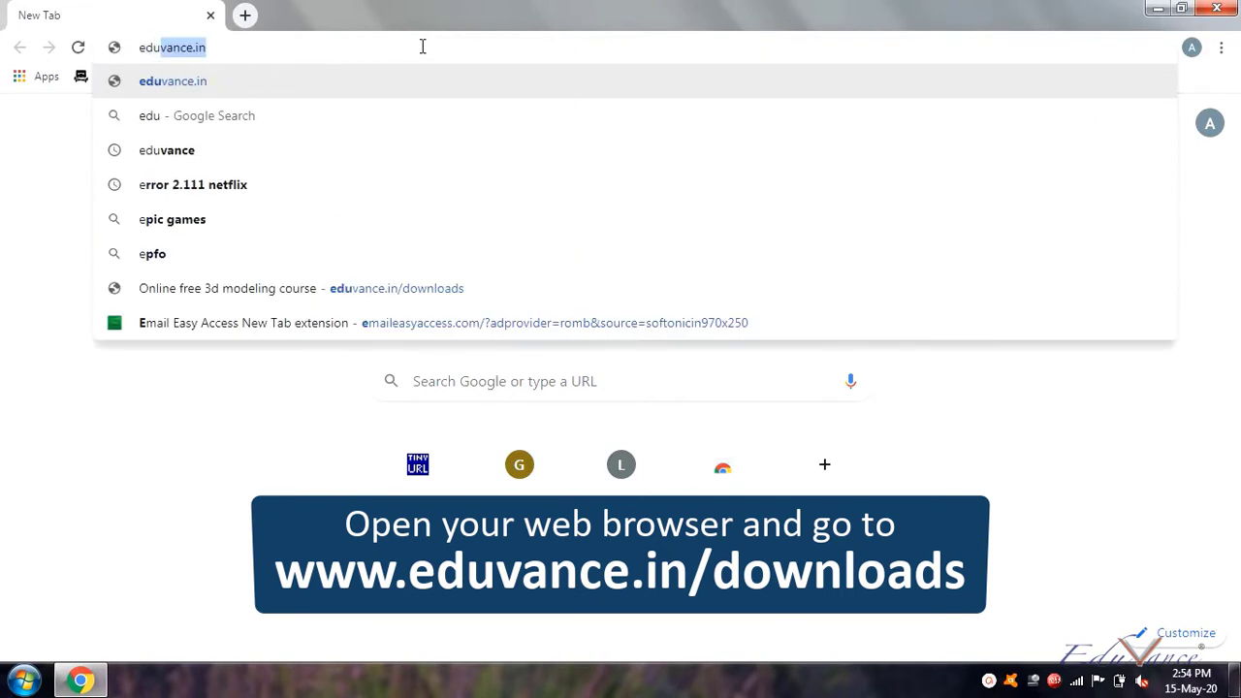
text(nce)
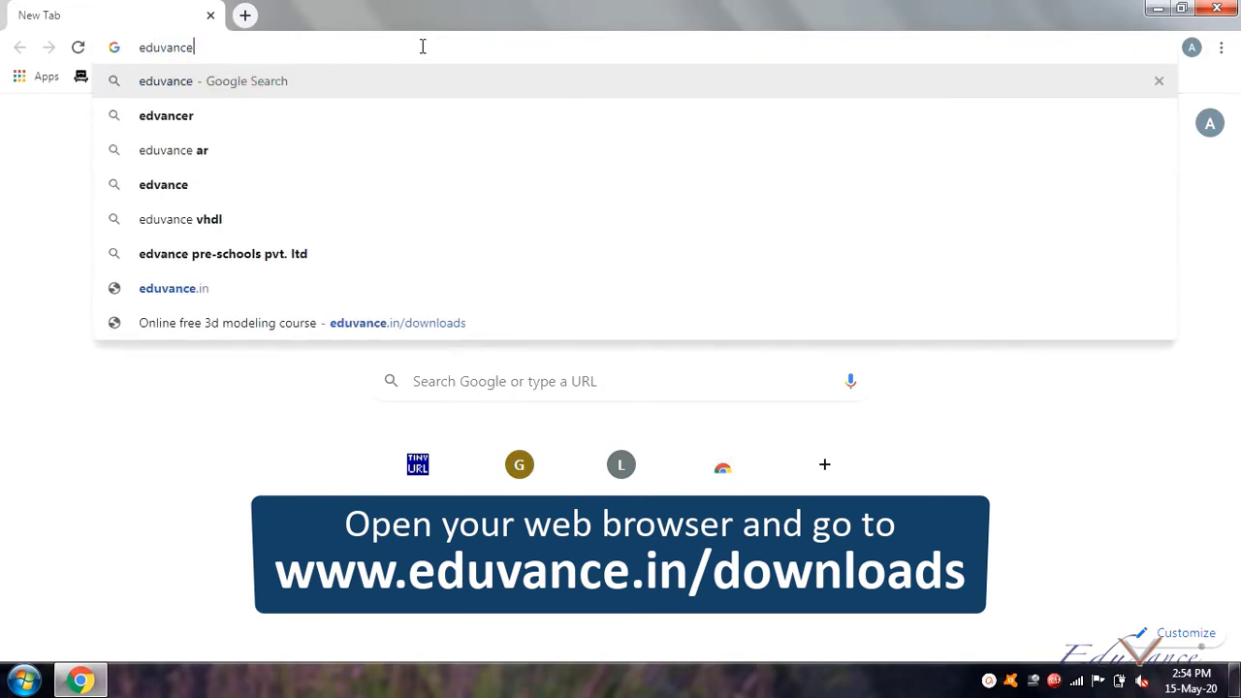
text(.in/)
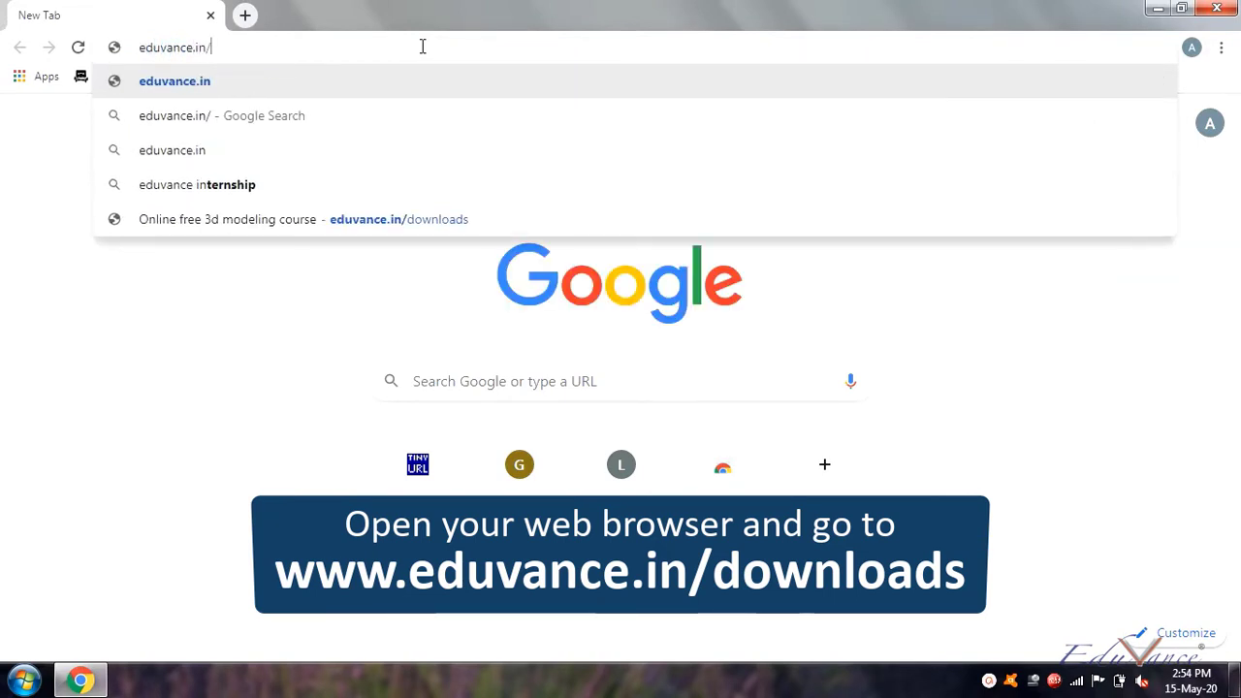
text(download)
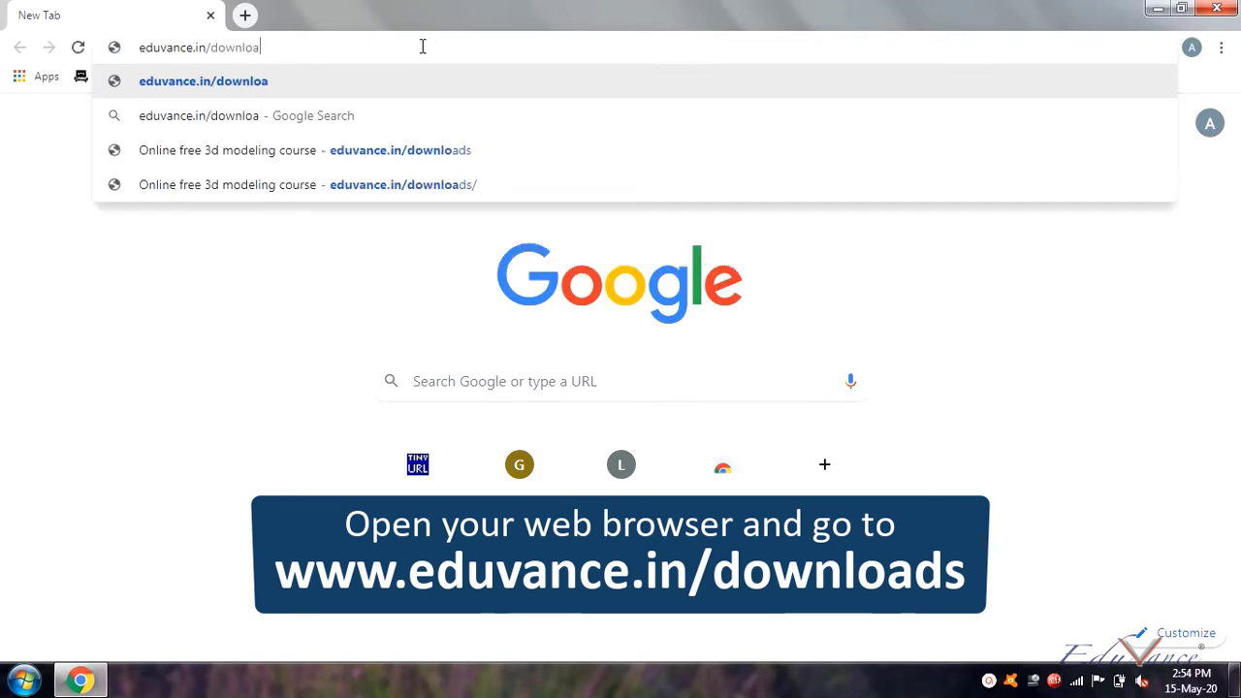
text(s)
key(Return)
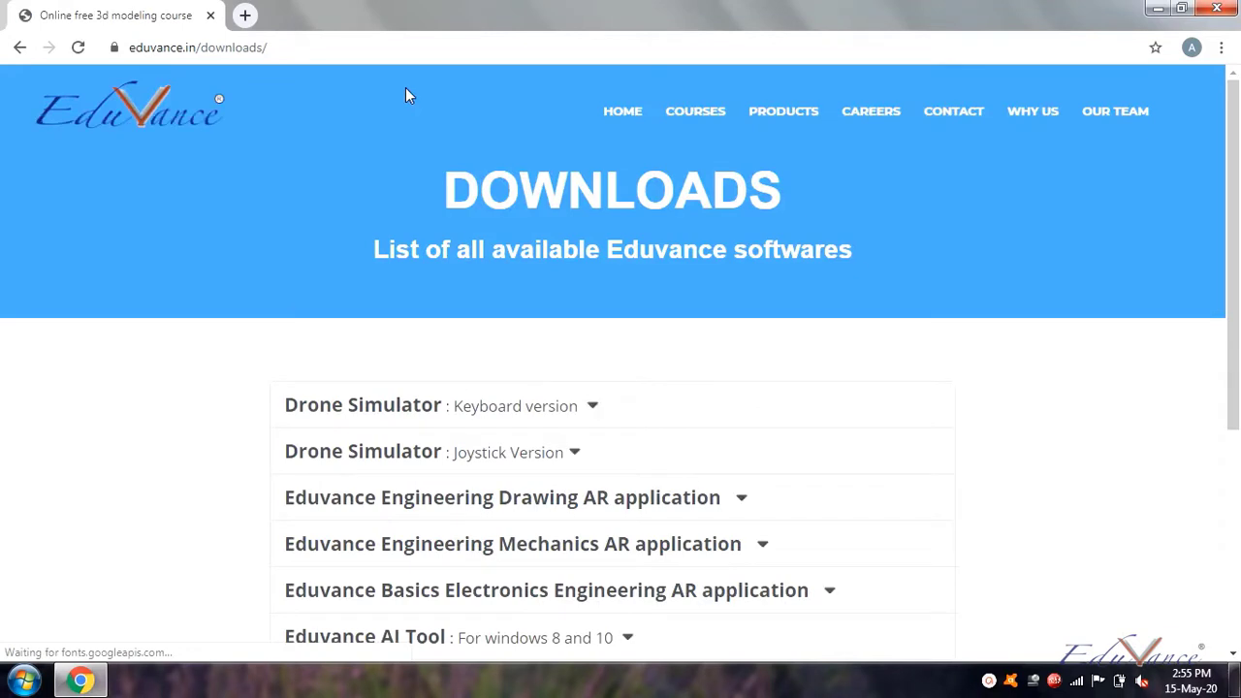
- Download the free version of the Eduvance AI Tool for Windows 8 and 10
scroll(194, 471, down, 2)
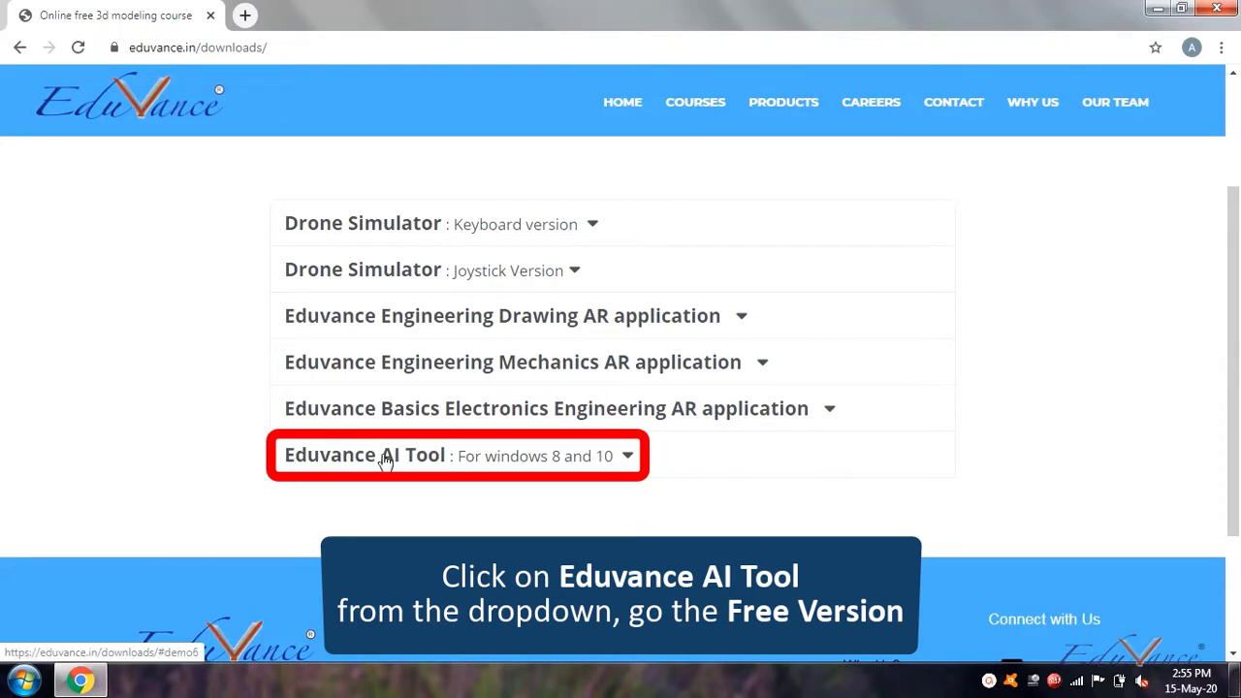
click(466, 458)
scroll(511, 469, down, 1)
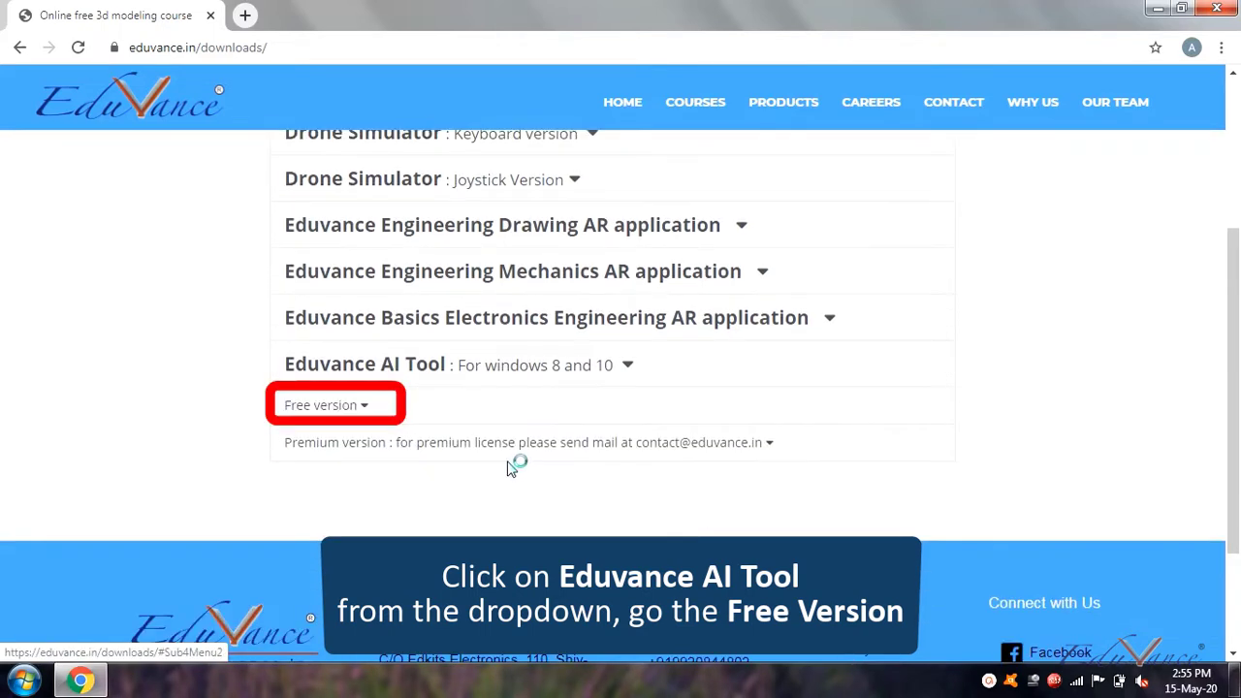
click(365, 407)
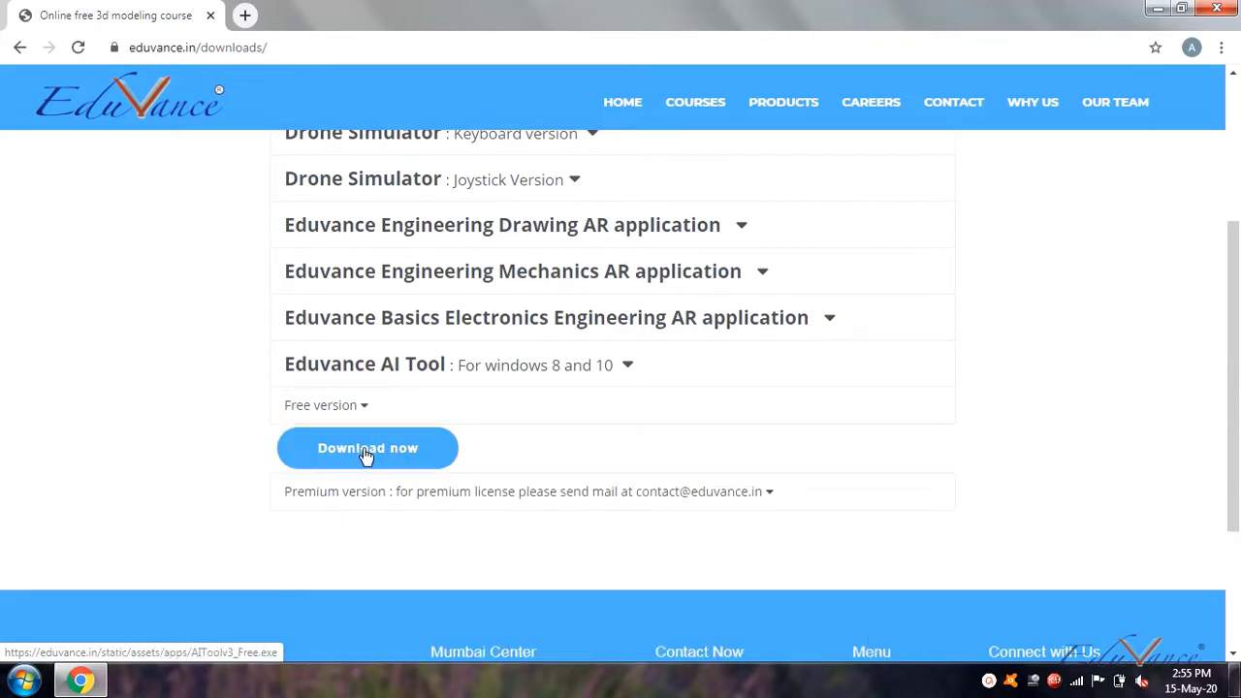
click(366, 448)
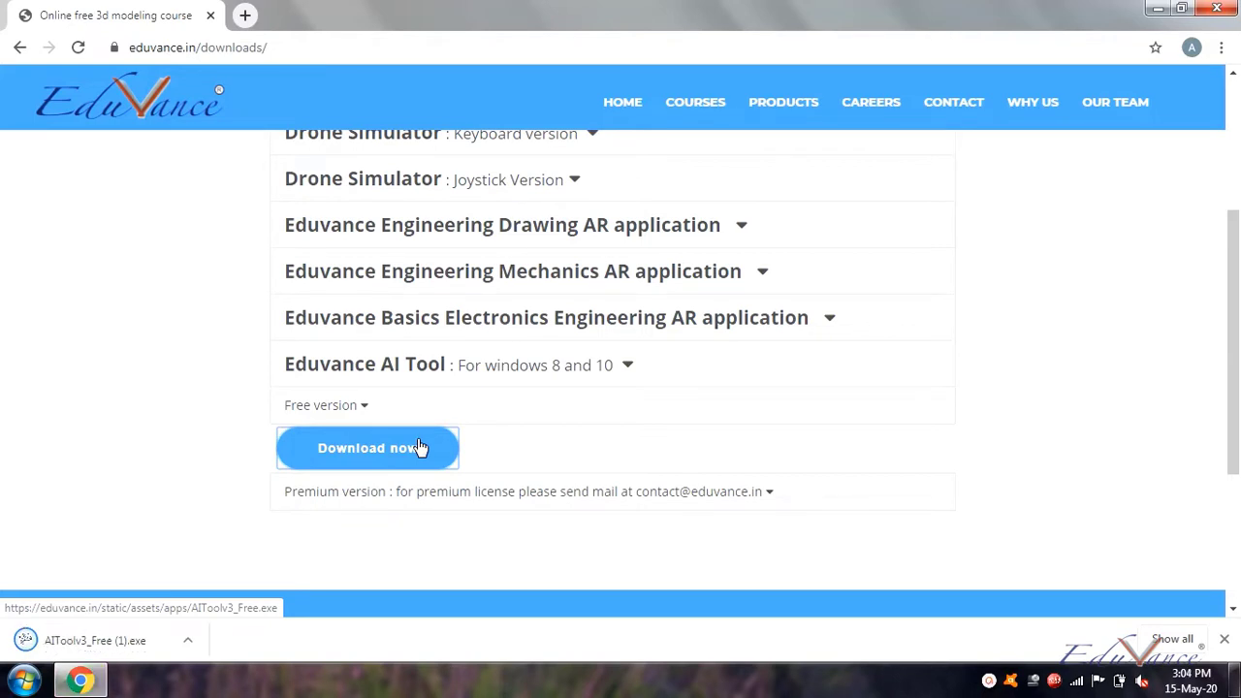
- Run the downloaded AIToolv3_Free (1).exe installer and install Python 3.6.7 (64-bit) with the default settings
click(188, 641)
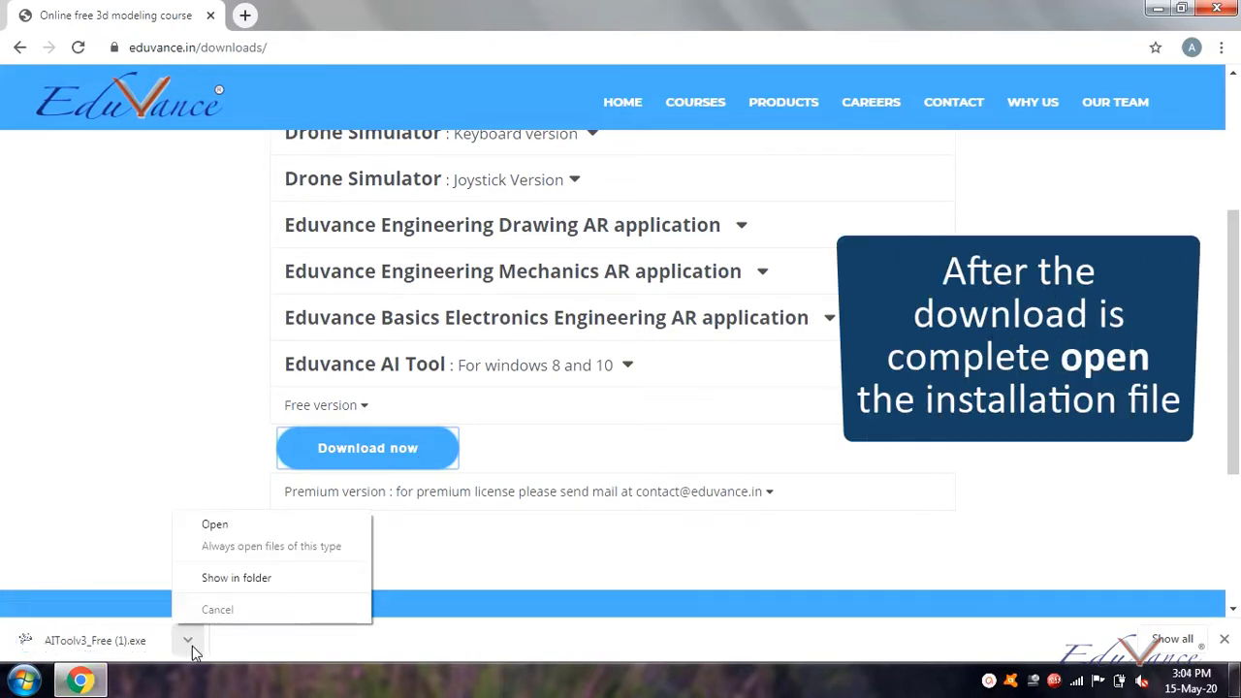
click(217, 524)
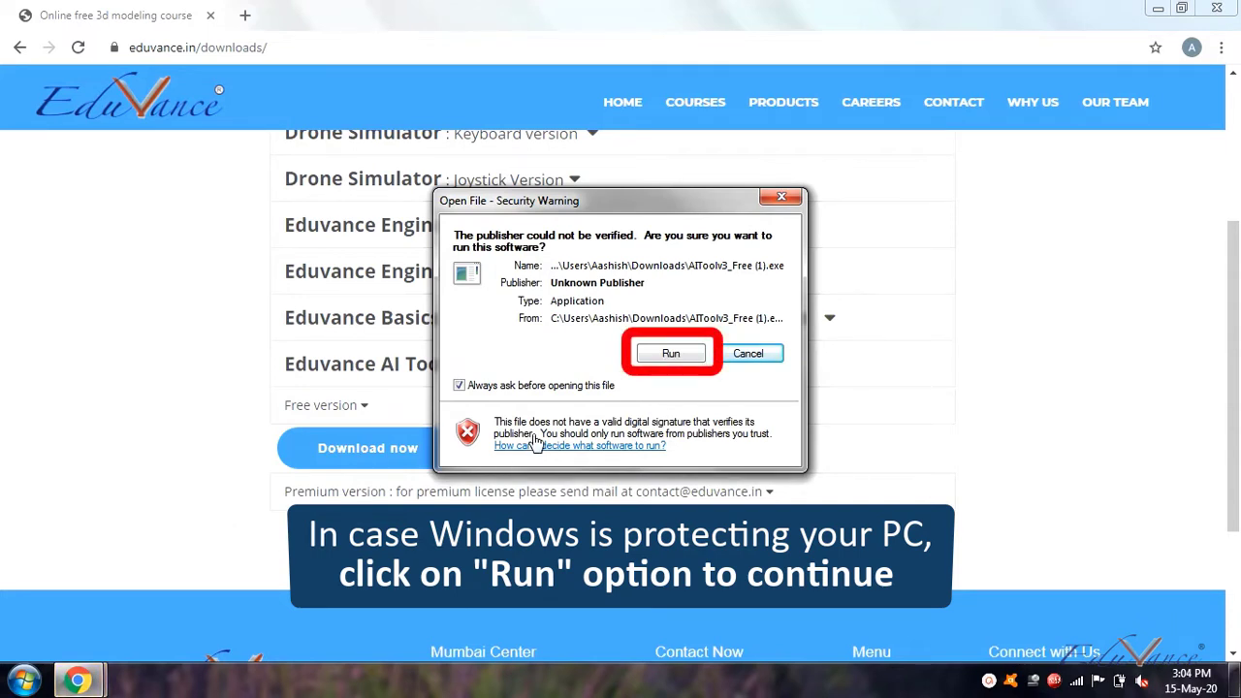
click(672, 355)
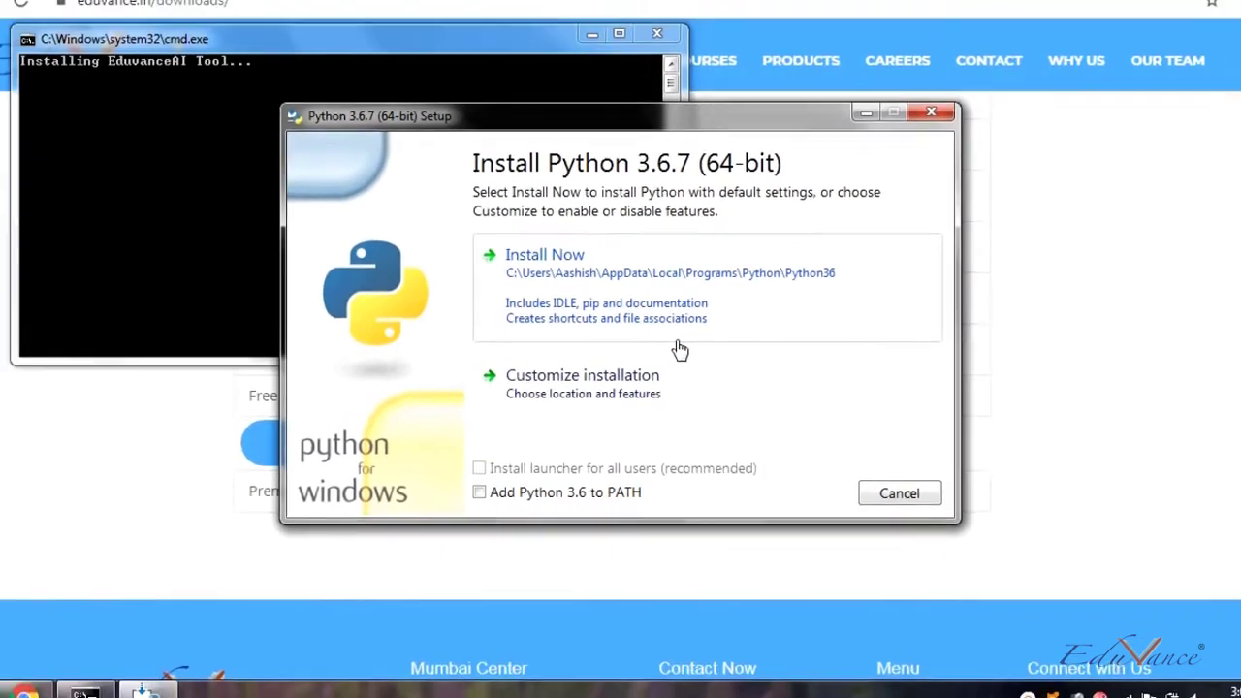
click(674, 361)
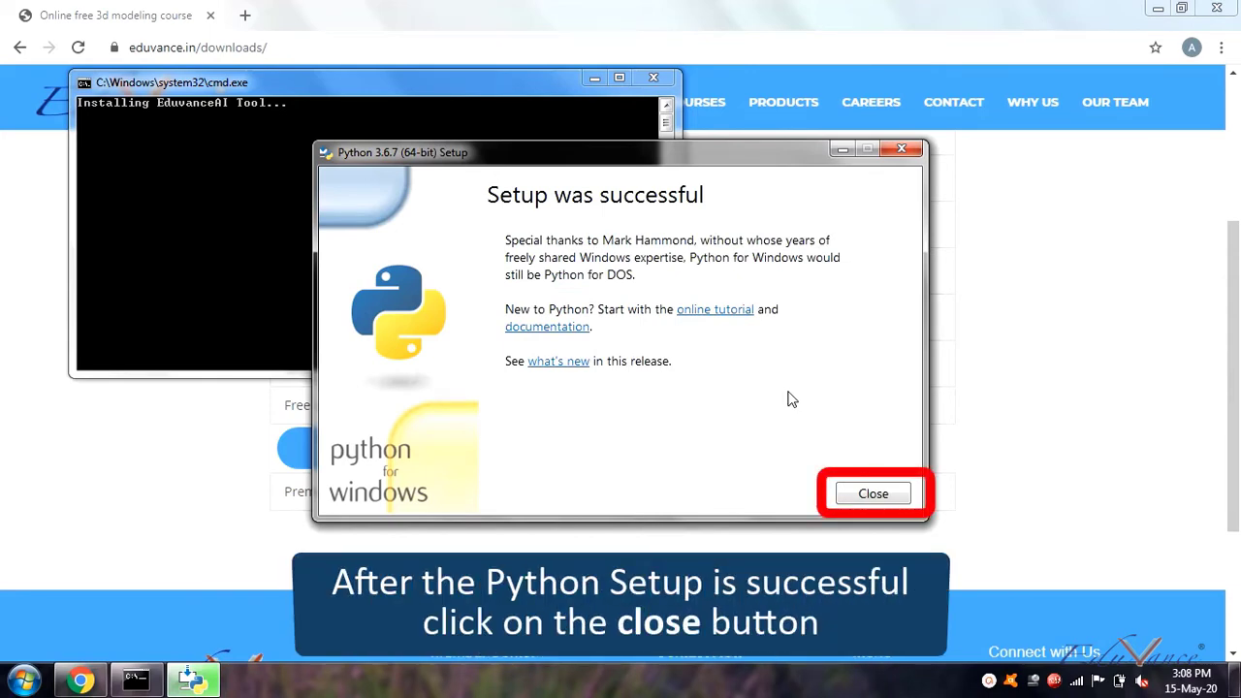
click(880, 497)
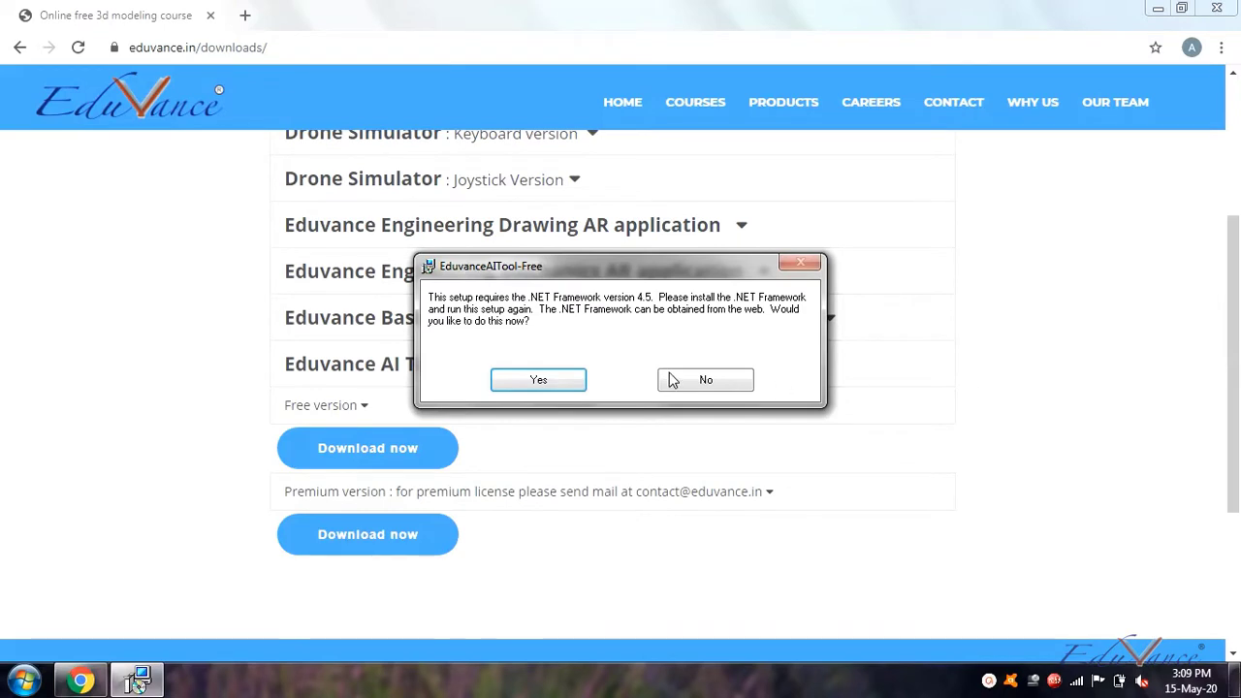
- Agree to get the required .NET Framework 4.5 and open its downloaded dotNetFx45 installer
click(537, 380)
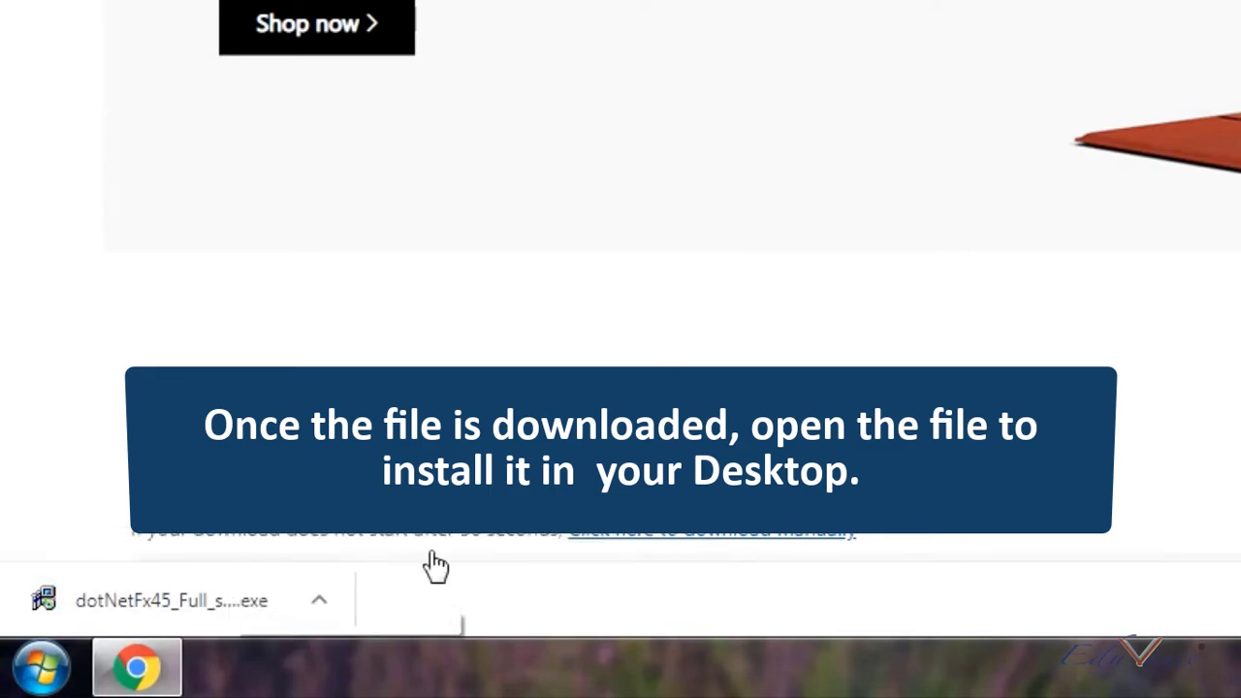
click(319, 600)
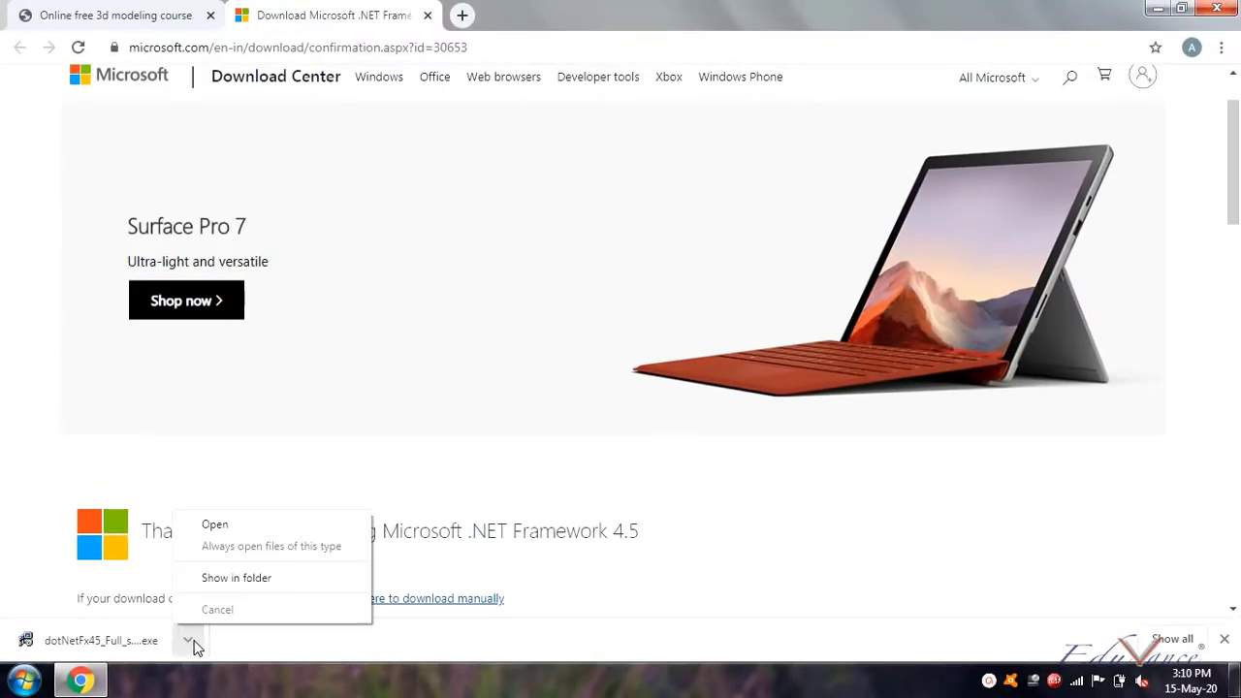
click(217, 525)
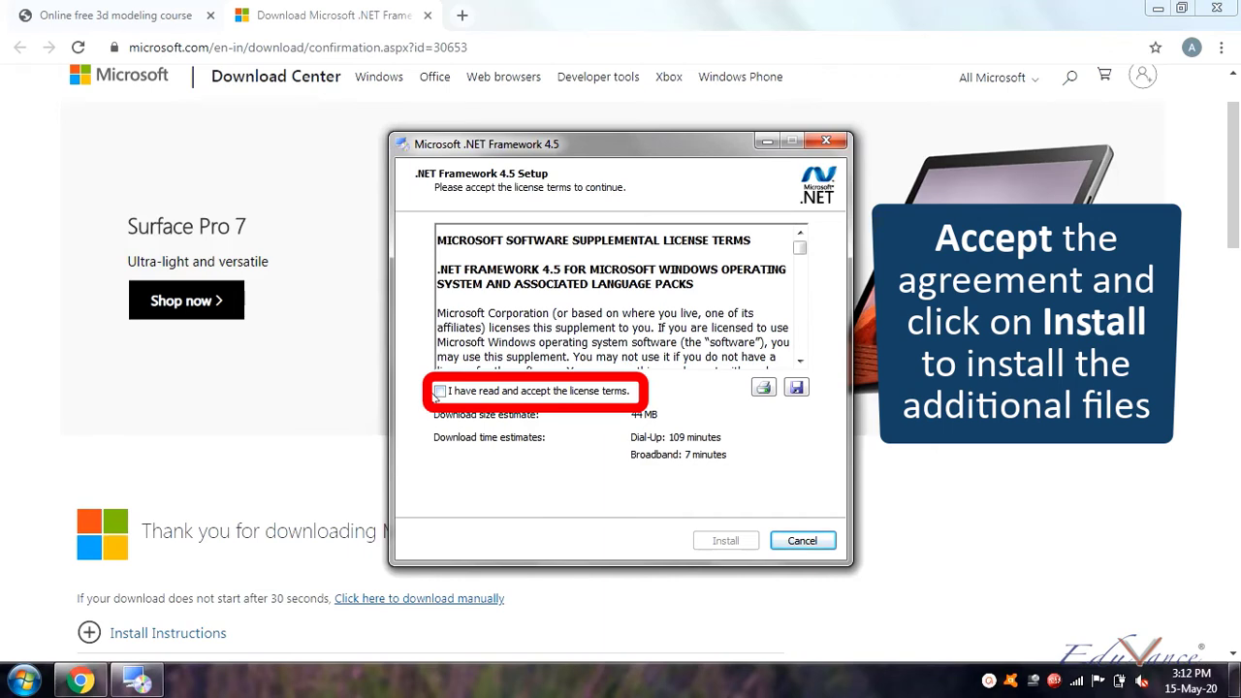
- Accept the license terms and install Microsoft .NET Framework 4.5 through to the end of its setup
click(440, 391)
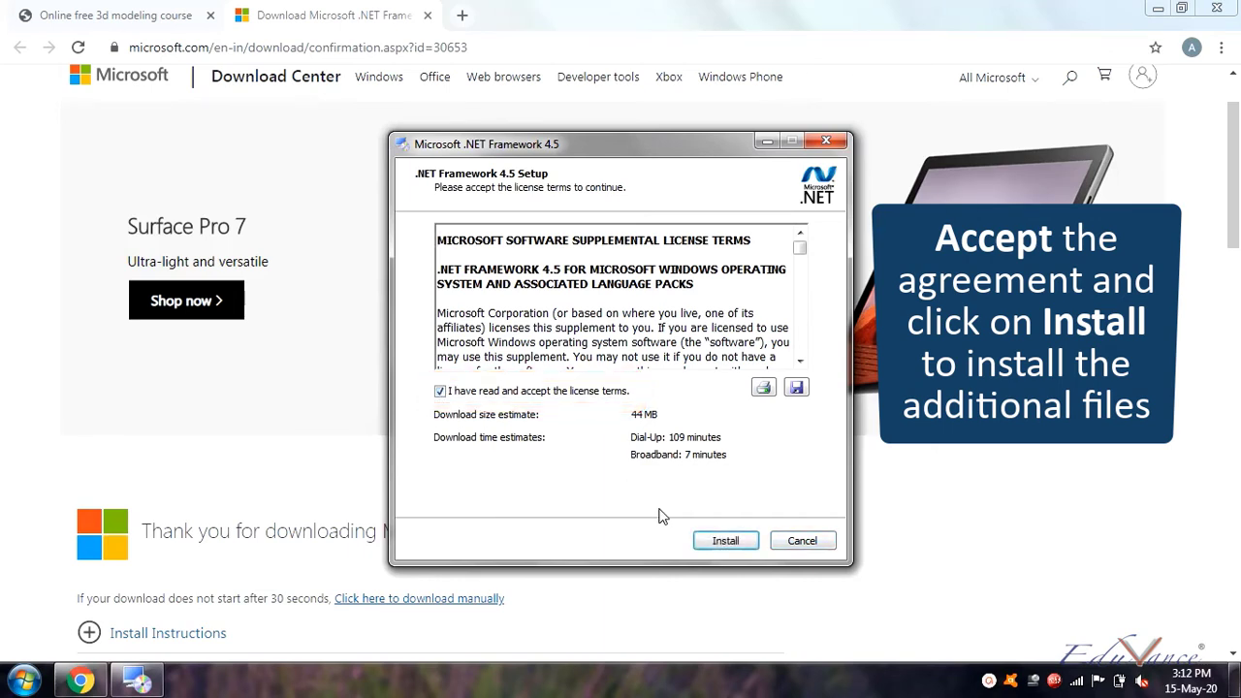
click(723, 545)
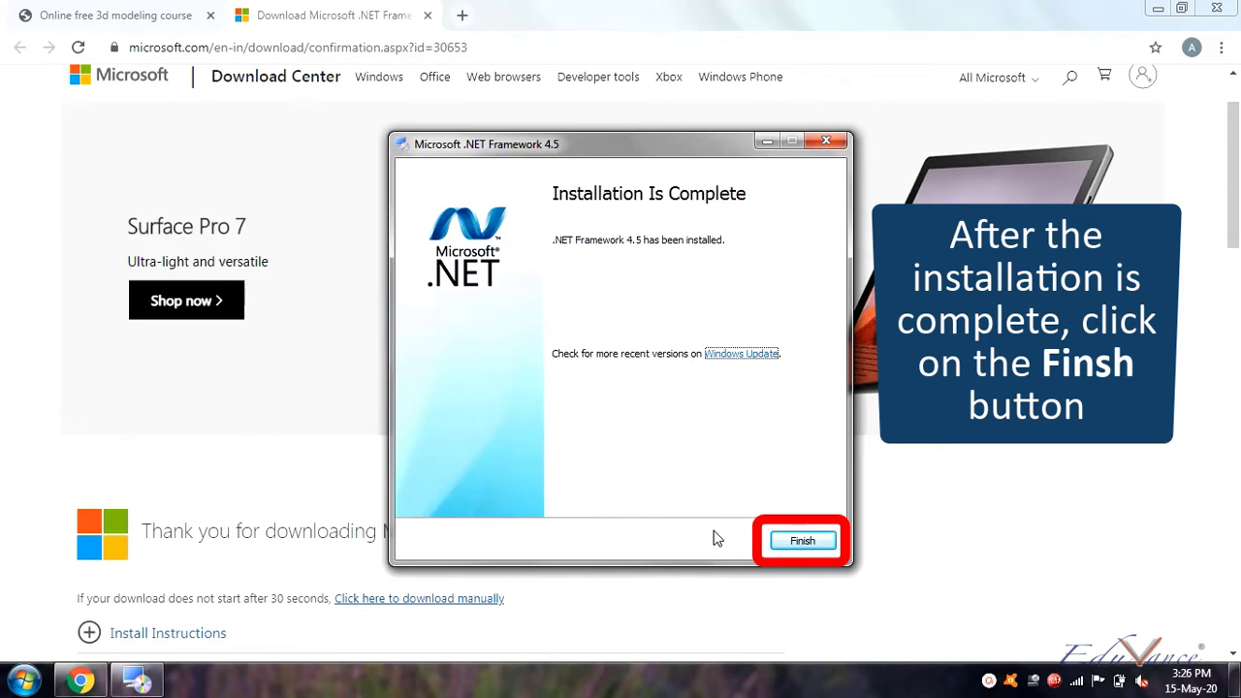
click(803, 542)
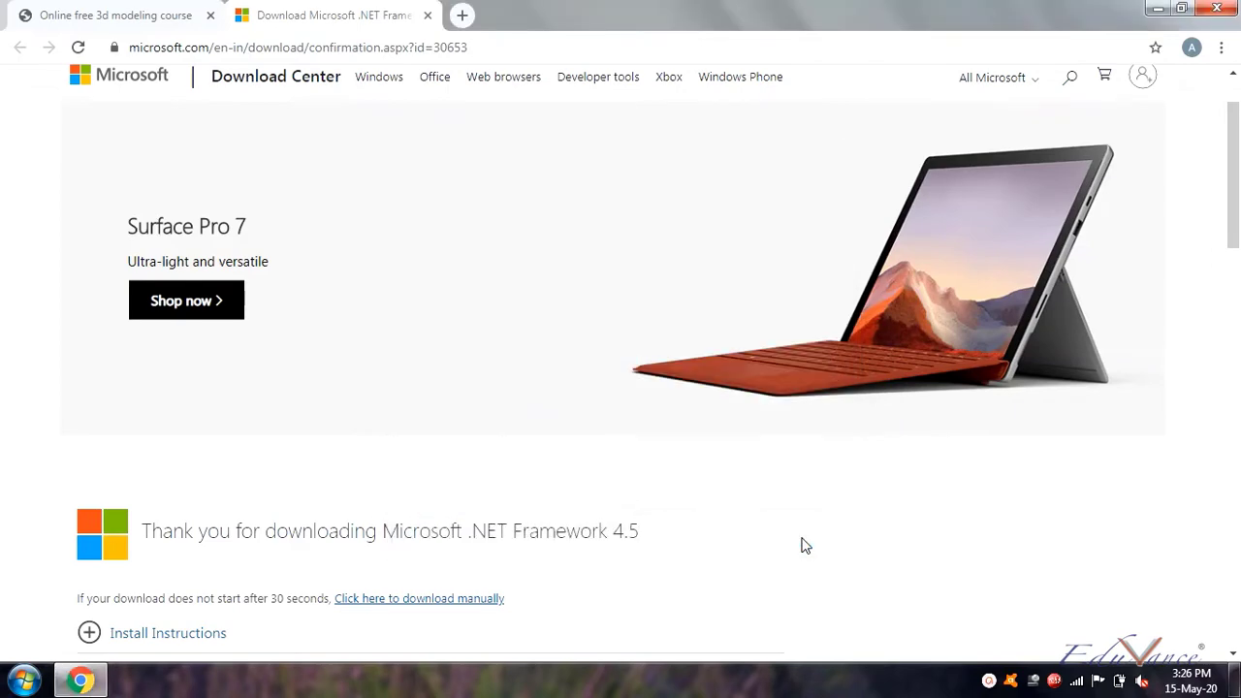
- Minimize the browser and run the AI Tool installer again from the Downloads folder in Windows Explorer
click(1152, 9)
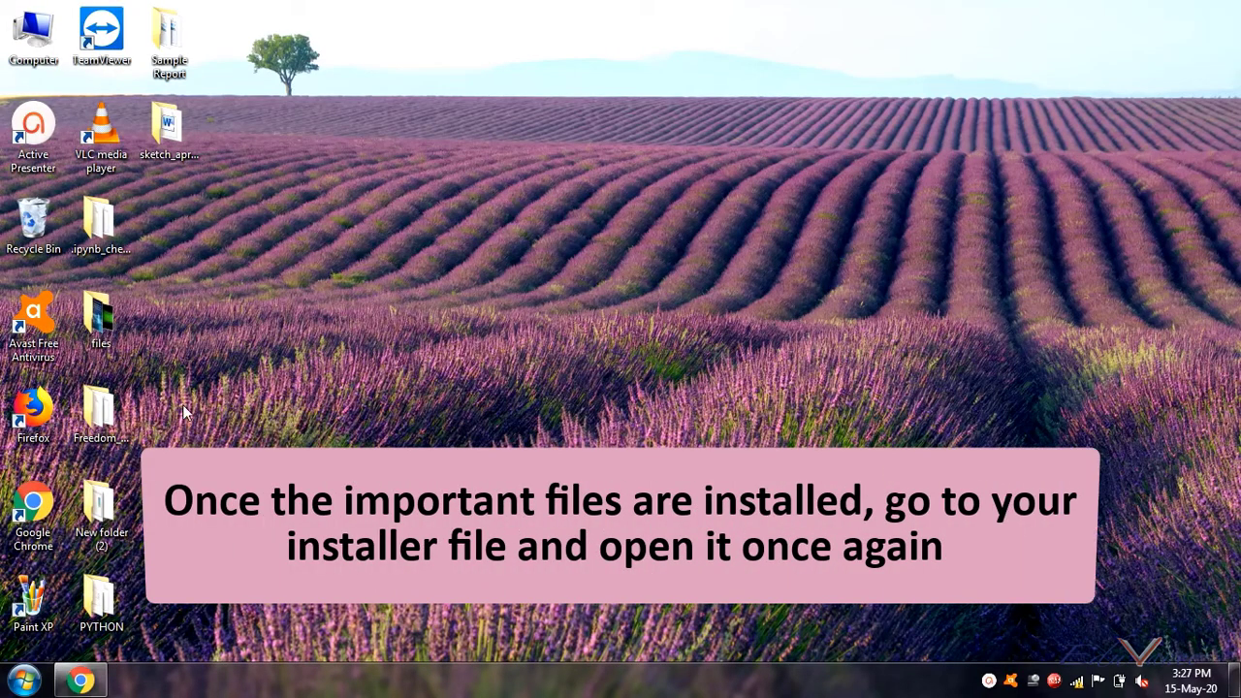
double_click(34, 66)
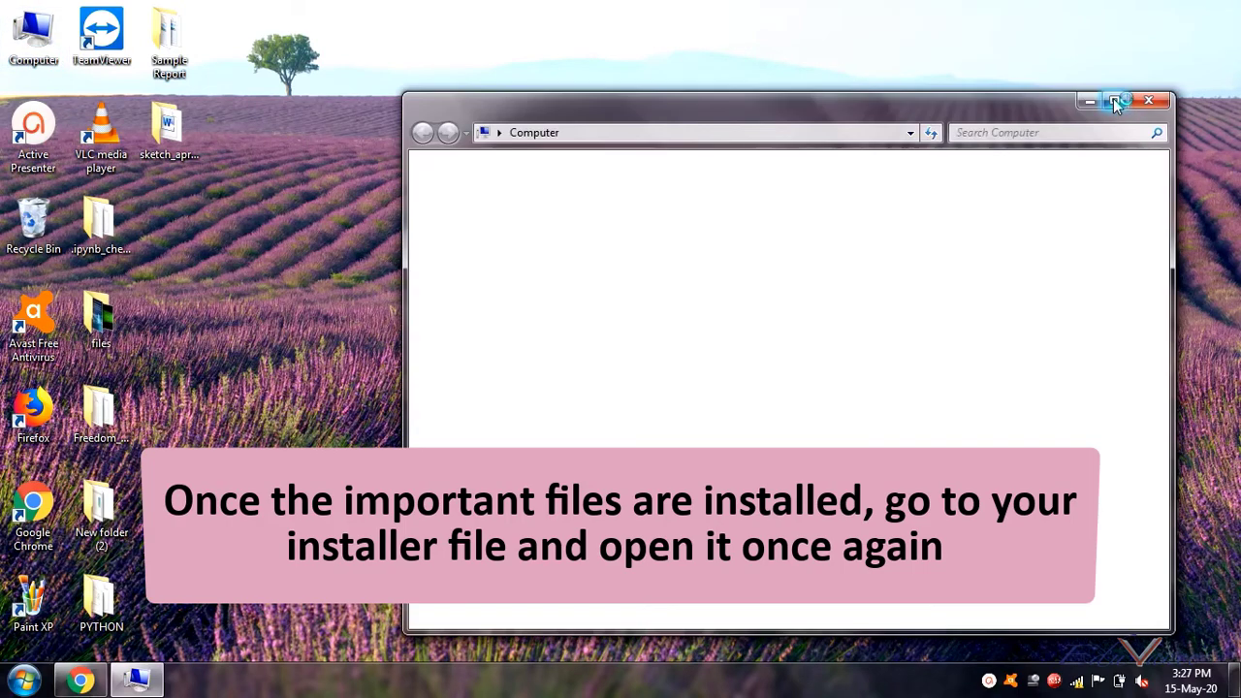
click(1117, 103)
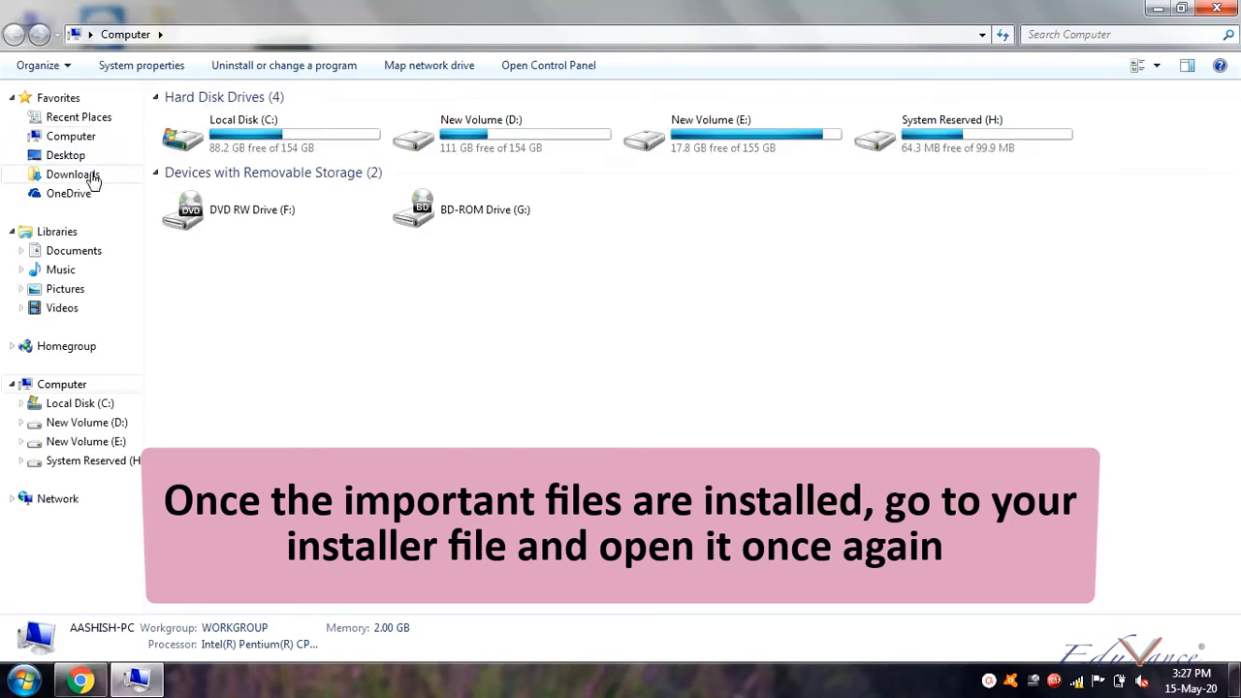
click(94, 182)
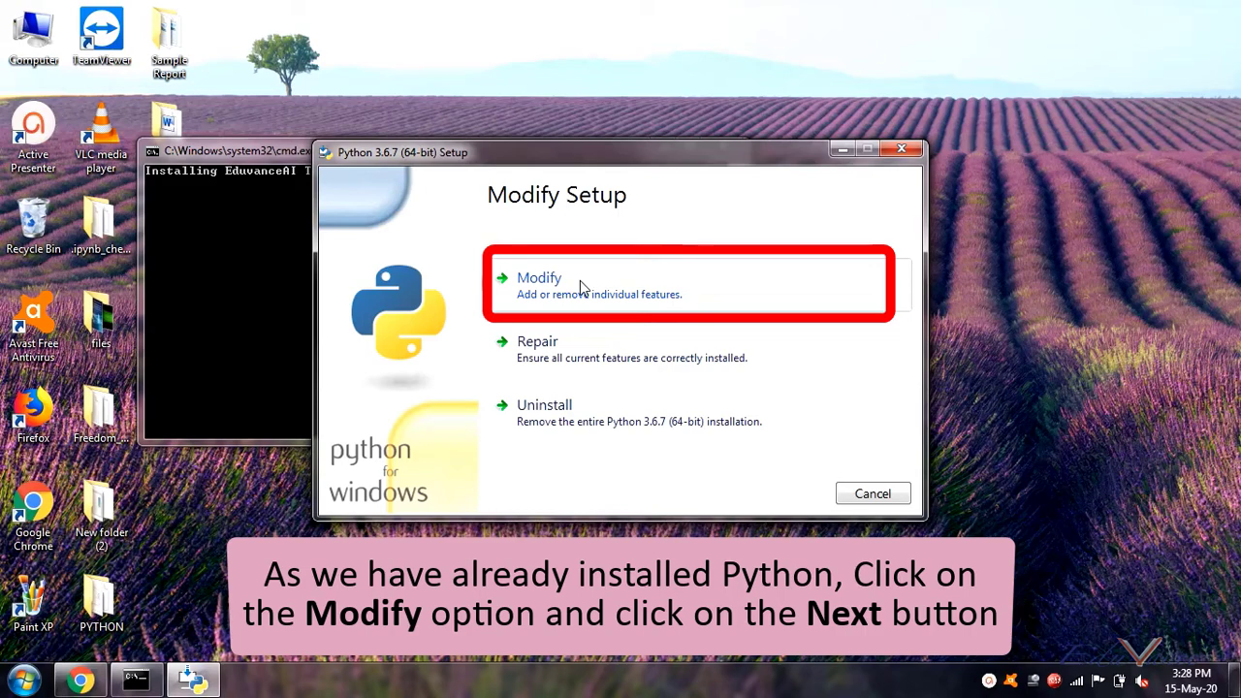
- Modify the existing Python 3.6.7 (64-bit) installation, keeping the preset optional features and advanced options
click(582, 286)
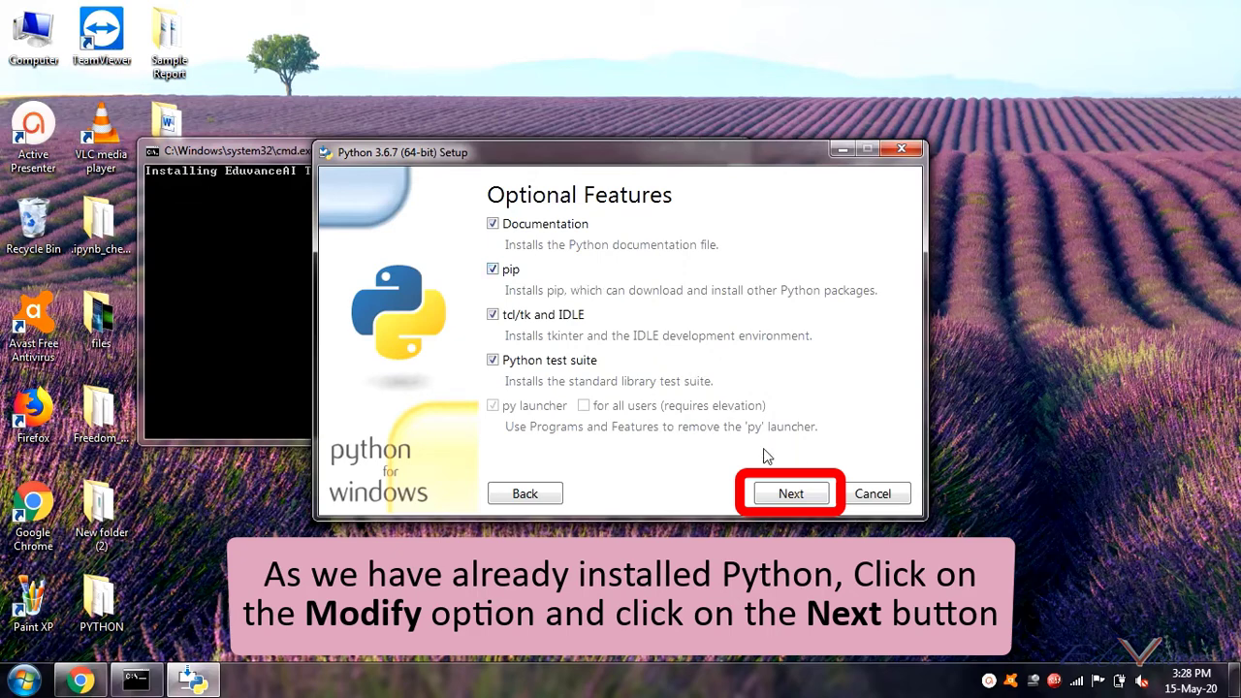
click(790, 494)
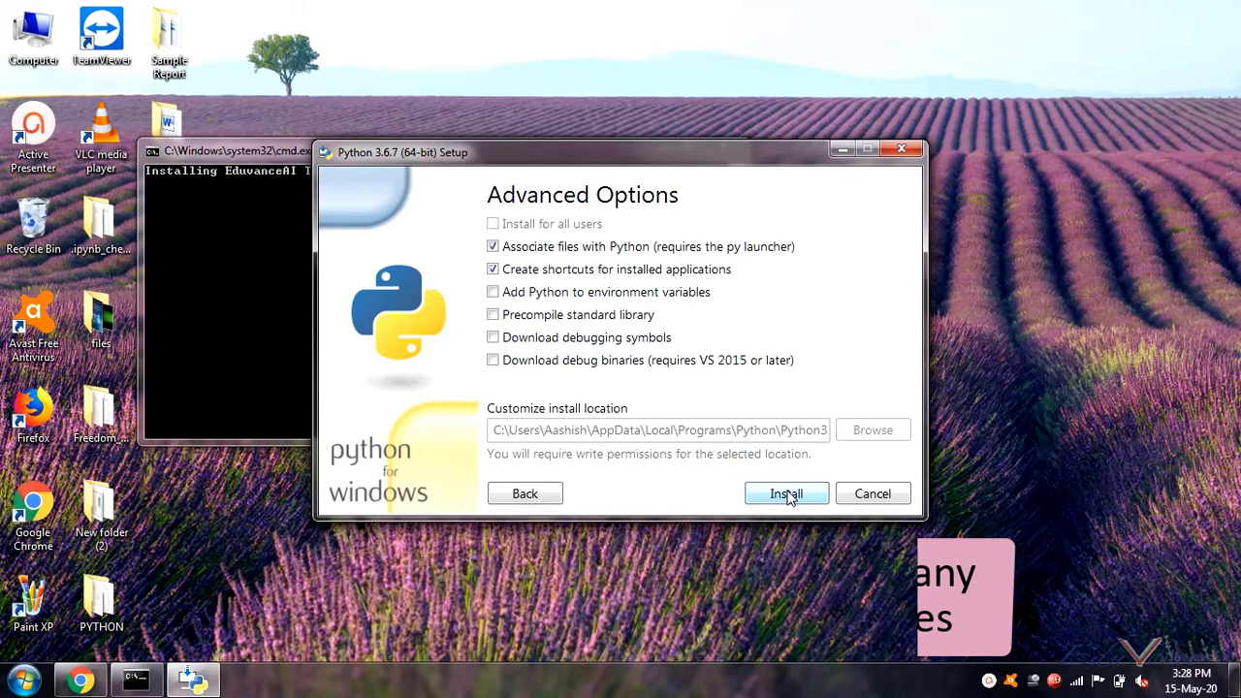
click(786, 494)
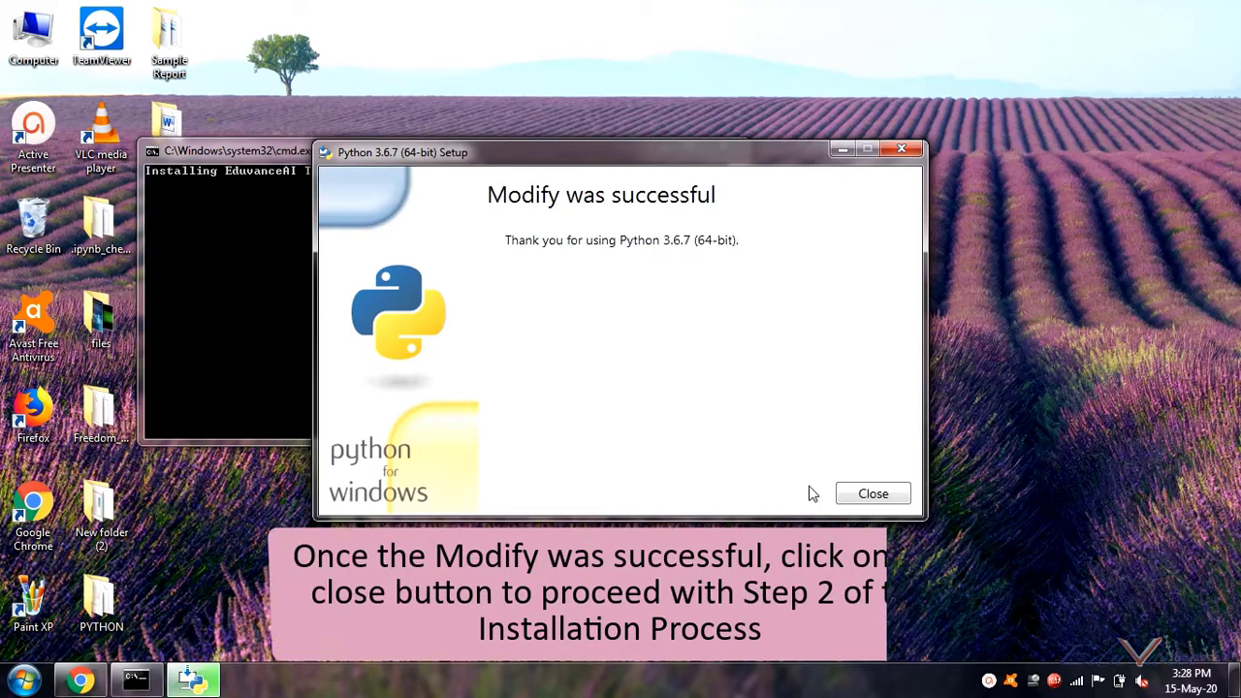
click(863, 497)
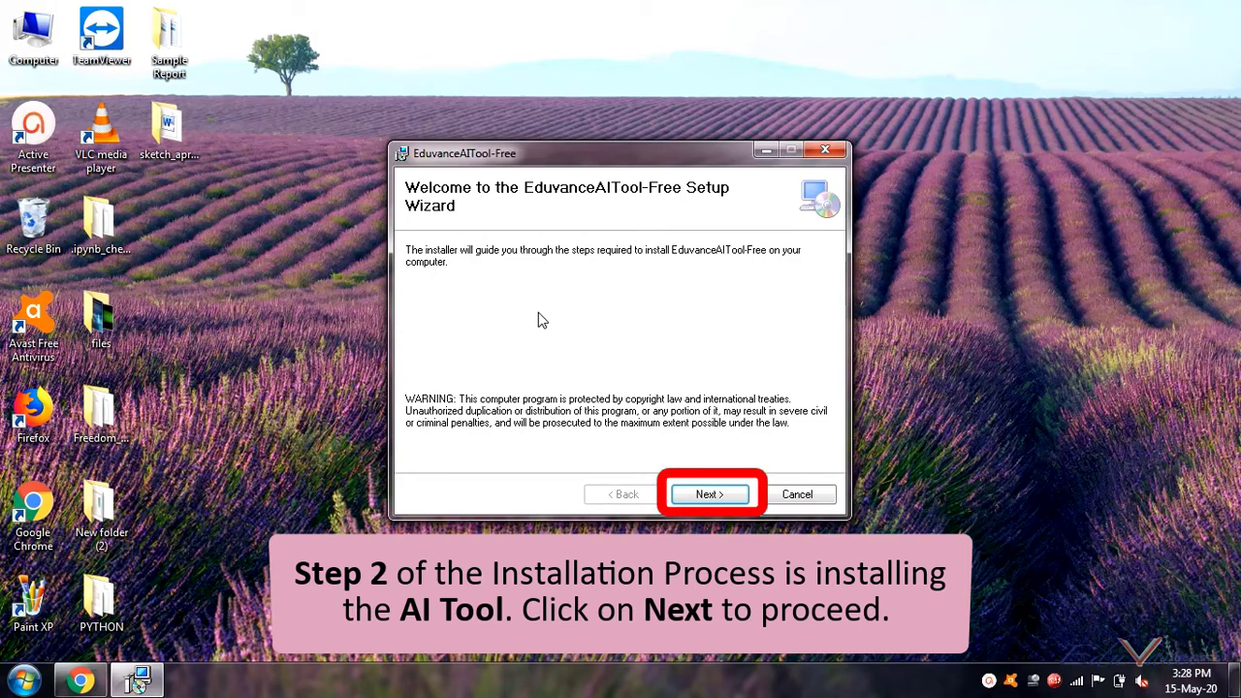
- Install EduvanceAITool-Free for everyone in C:\EduvanceAITool-Free\ and launch it from its desktop shortcut
click(707, 496)
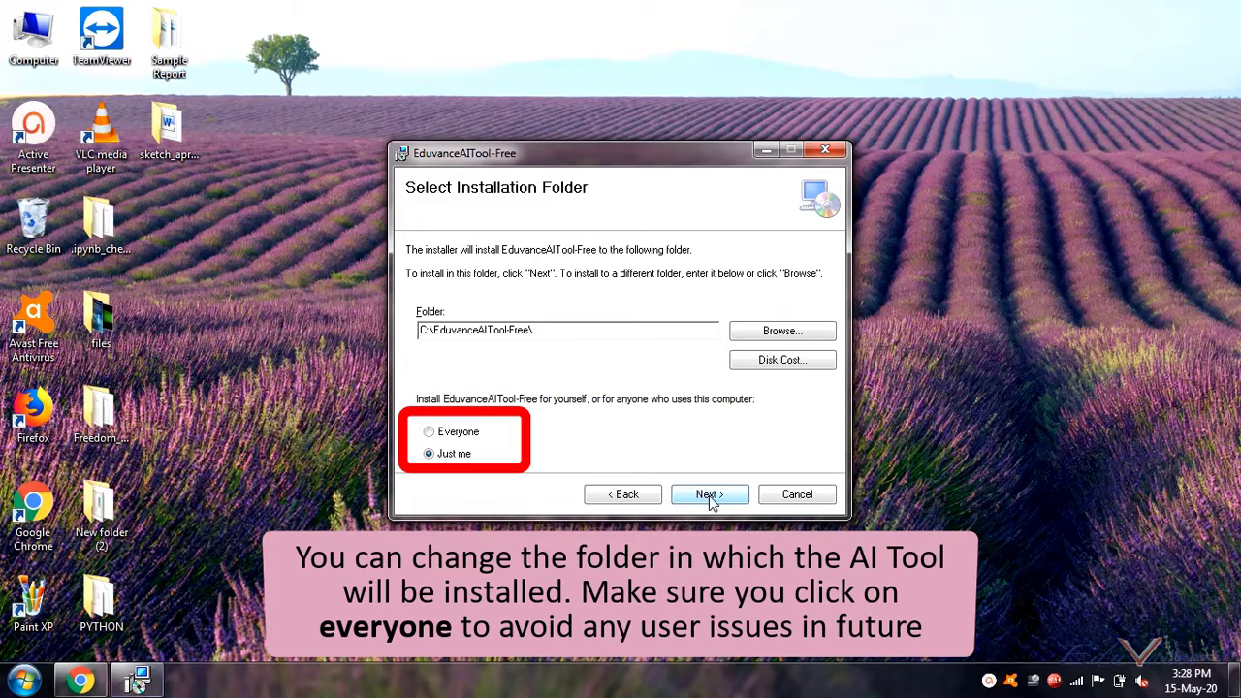
click(429, 433)
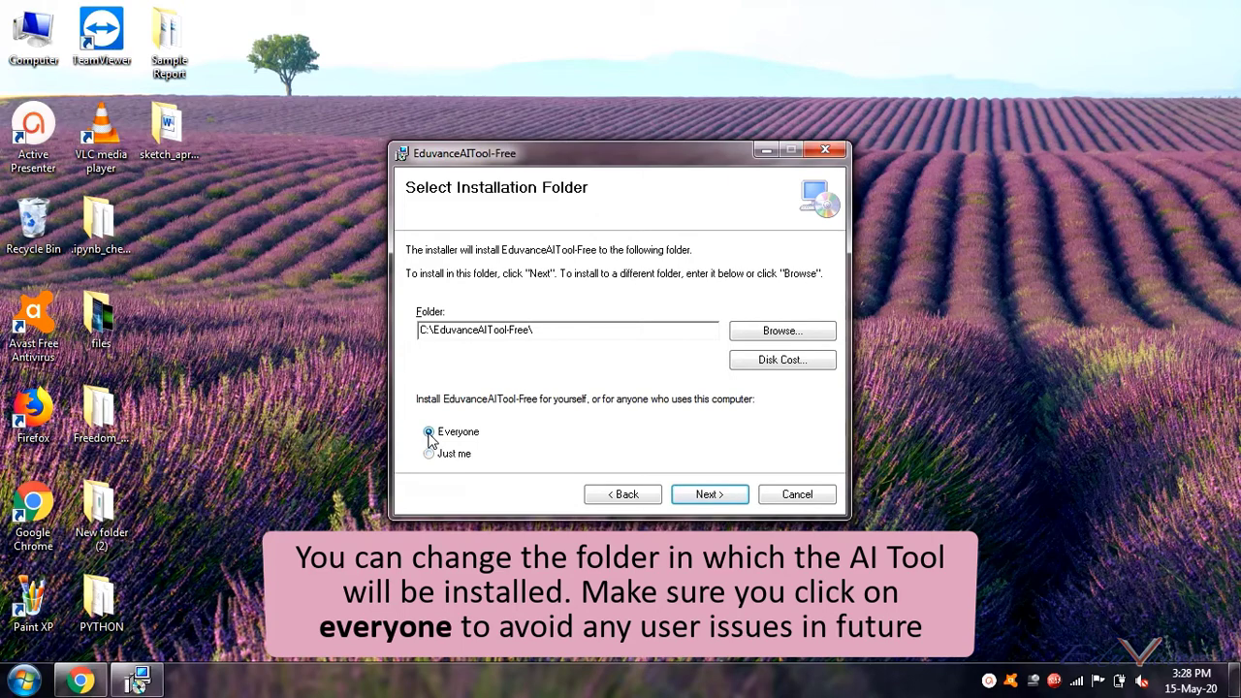
click(733, 498)
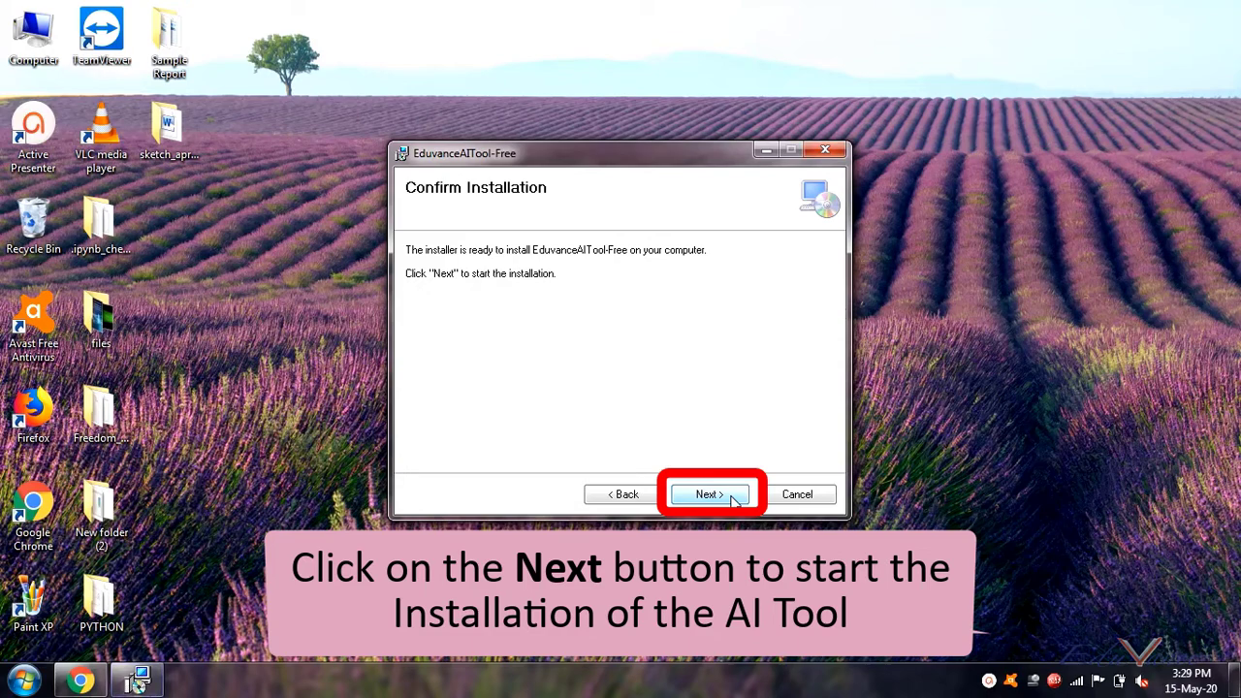
click(733, 497)
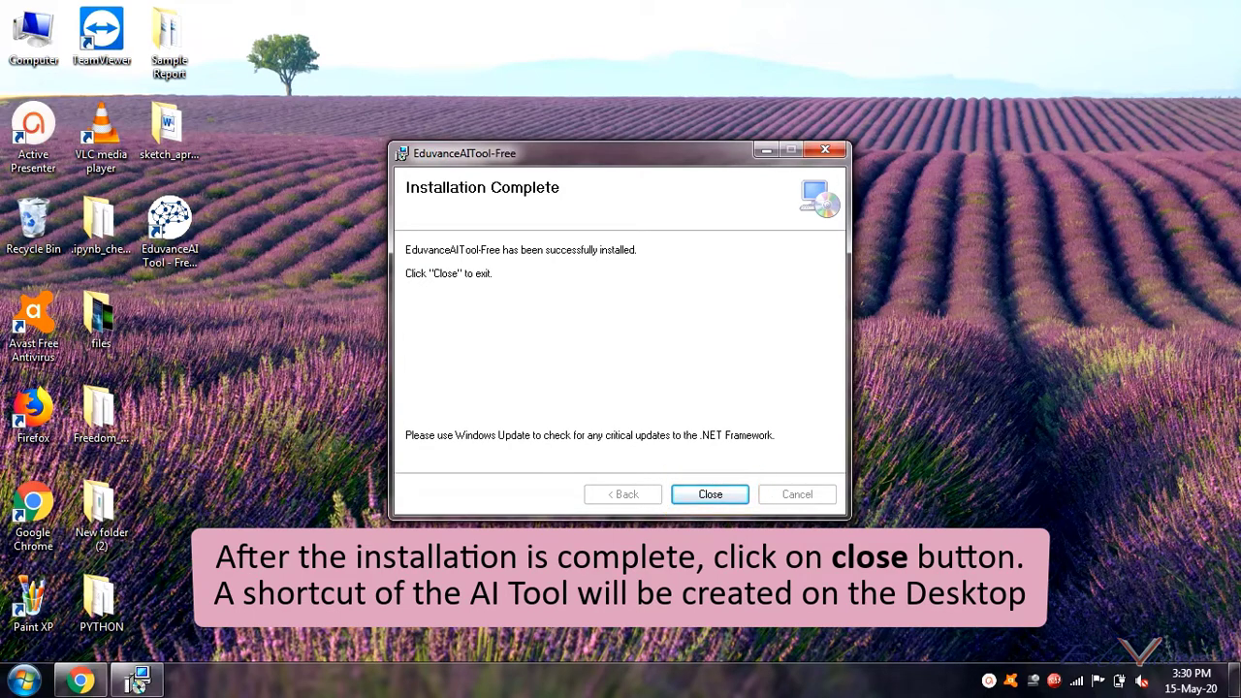
click(712, 496)
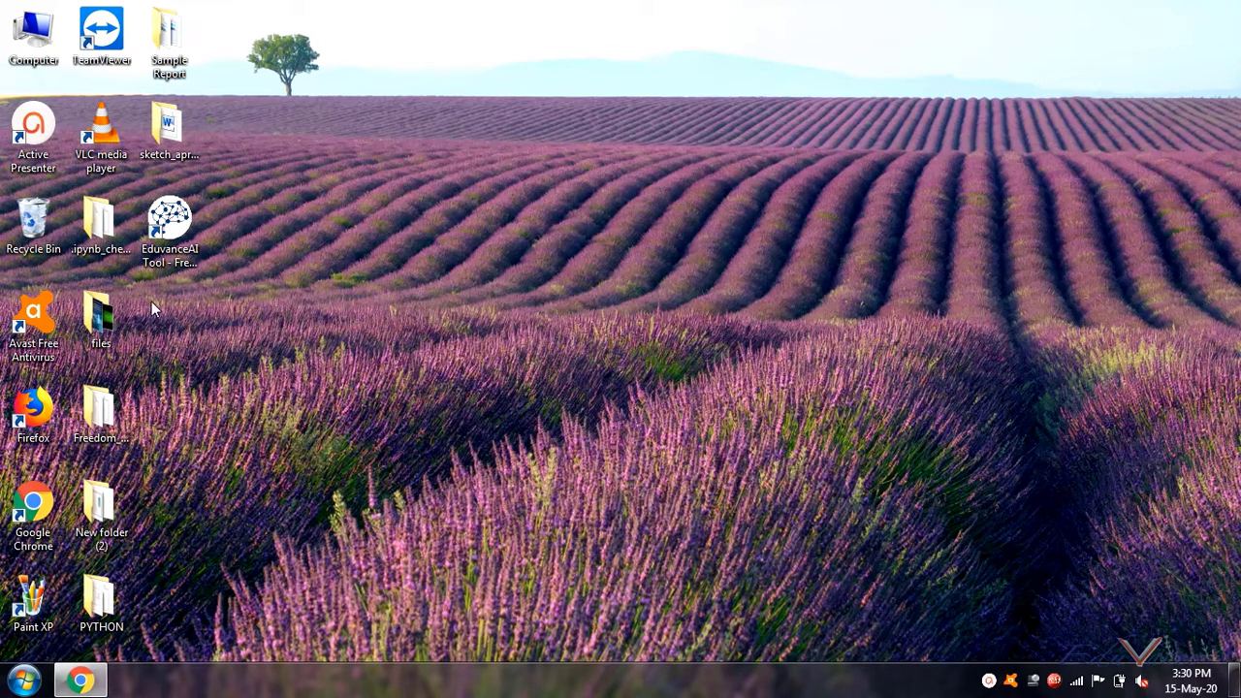
double_click(173, 233)
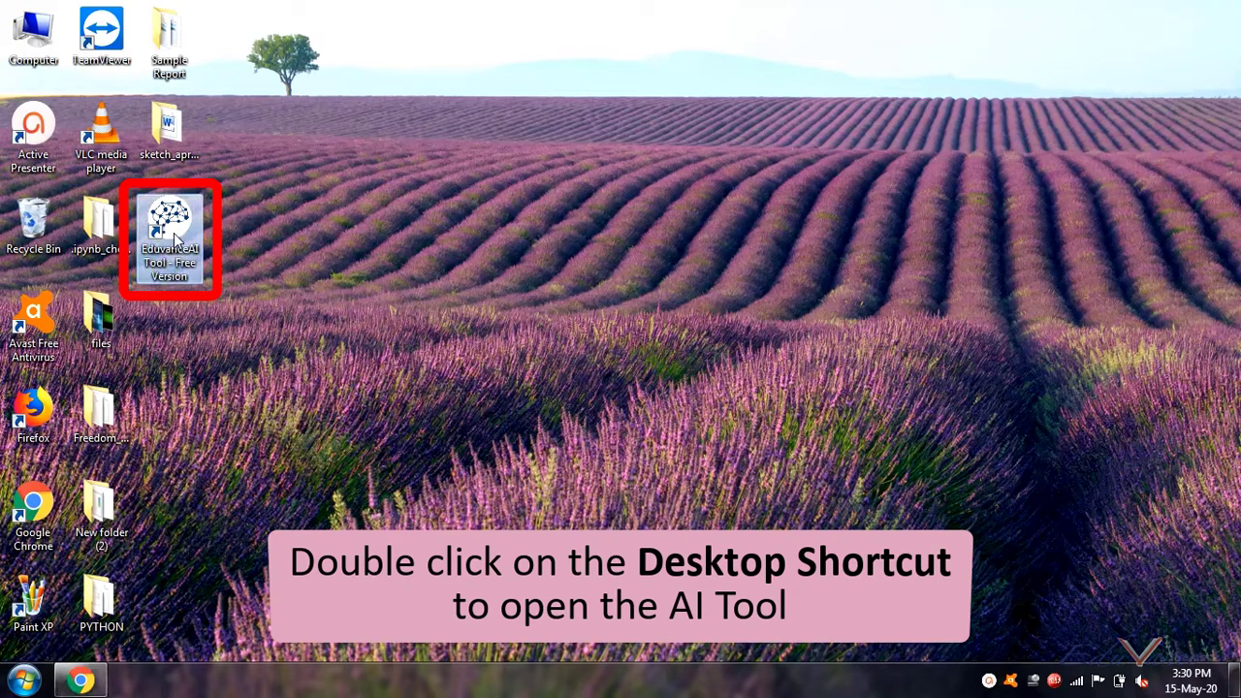